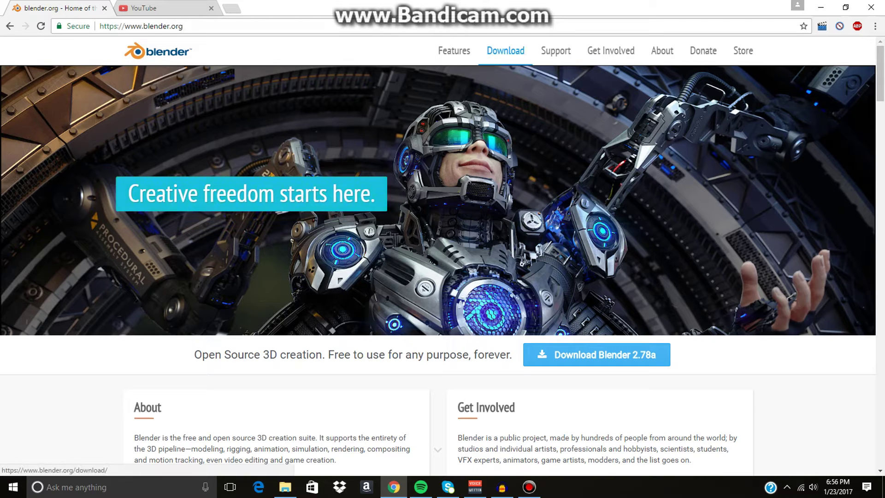
Confirm the 64-bit system type, then download and run the Blender 2.78a 64-bit .msi installer
click(505, 50)
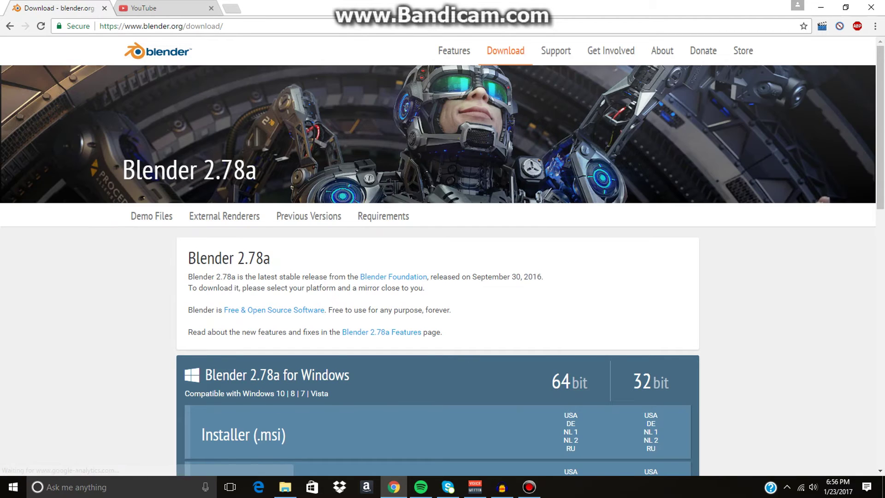
scroll(443, 277, down, 2)
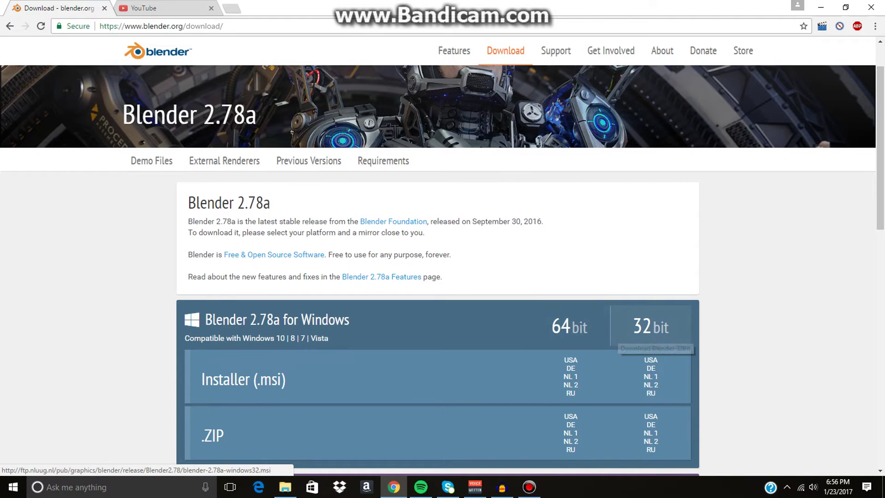
scroll(653, 328, down, 2)
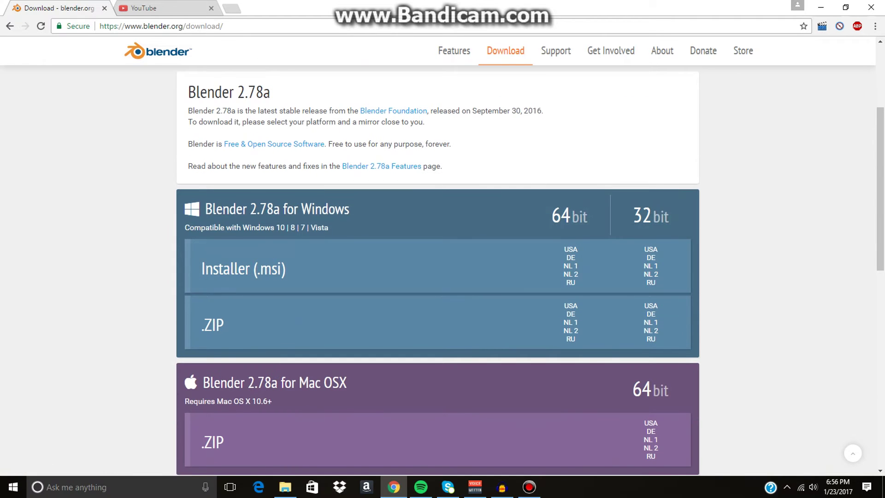
key(super)
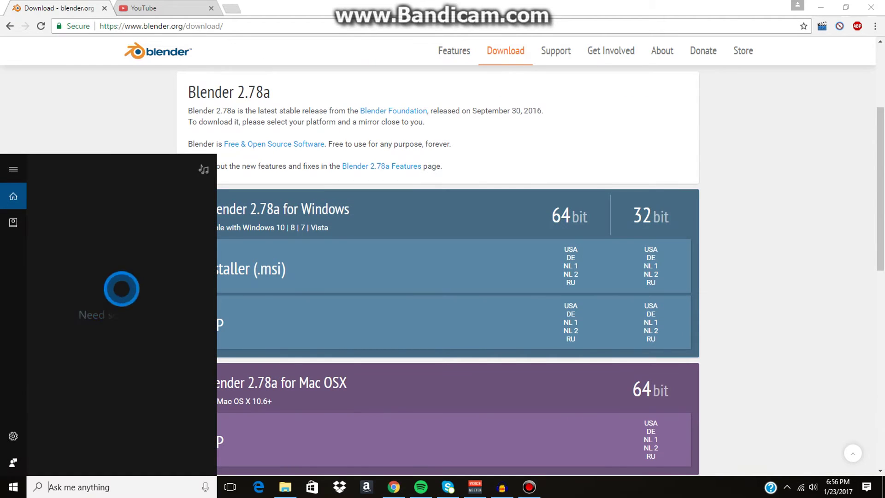
text(s)
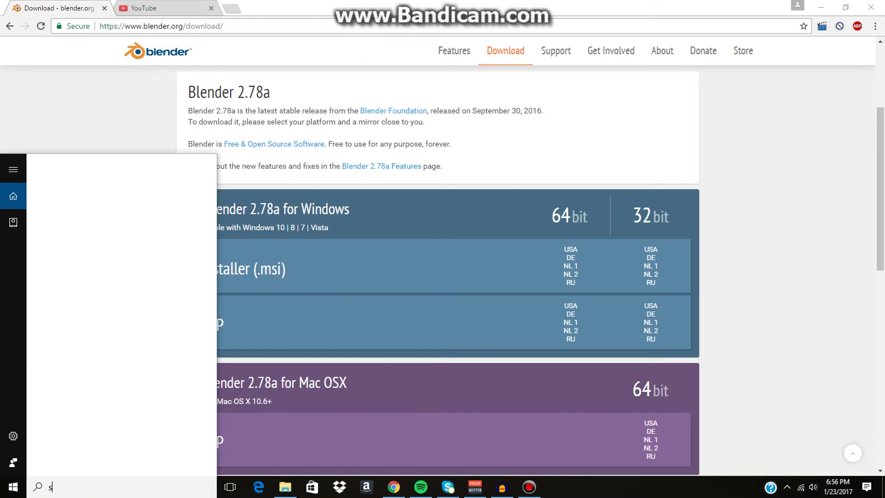
text(ystem)
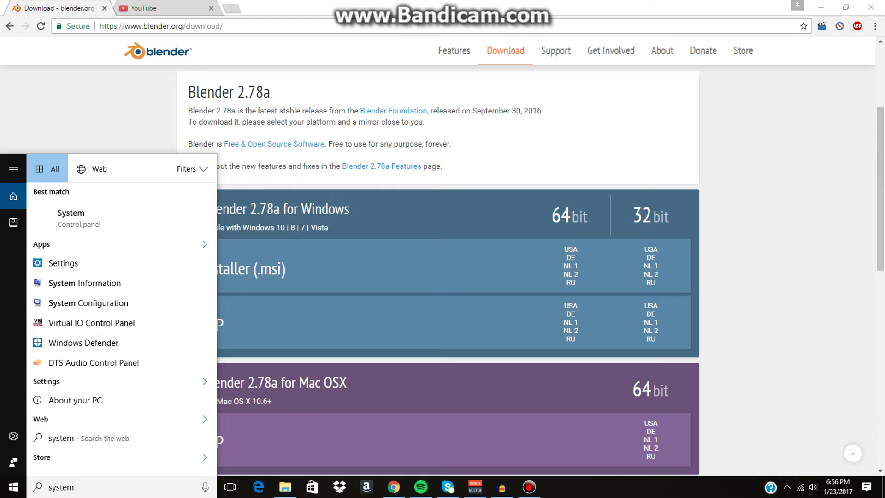
key(Escape)
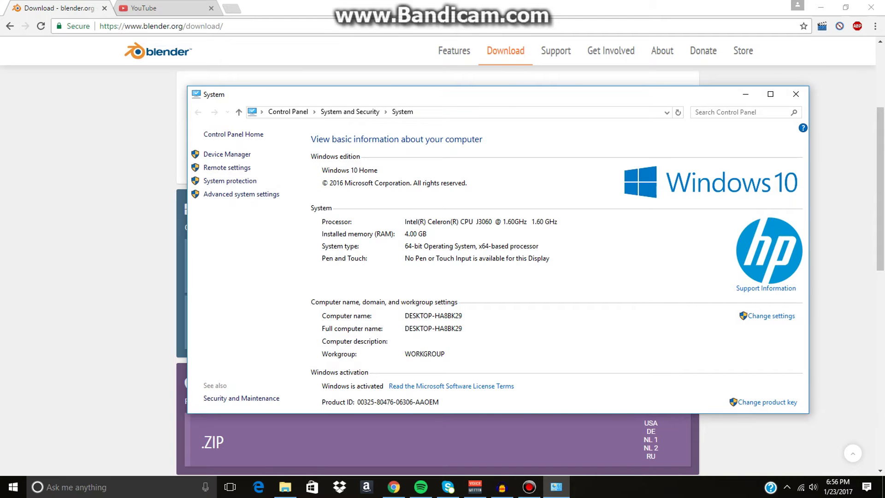
click(795, 93)
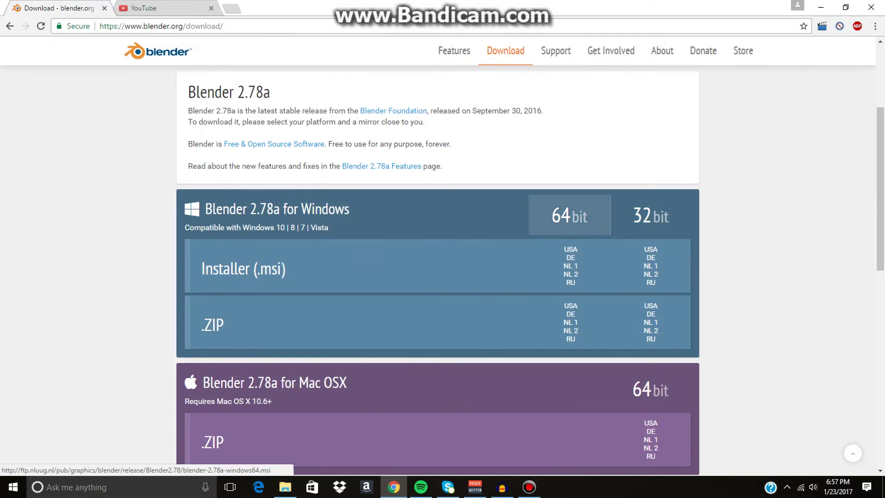
click(570, 265)
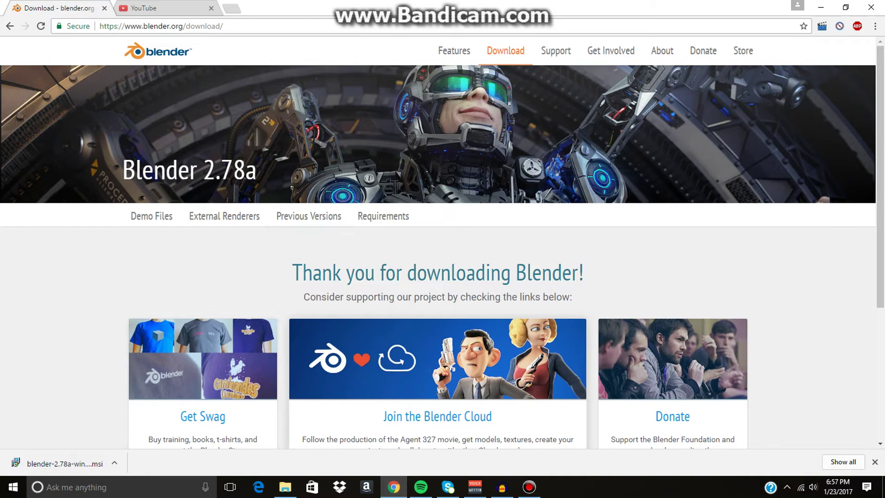
click(65, 463)
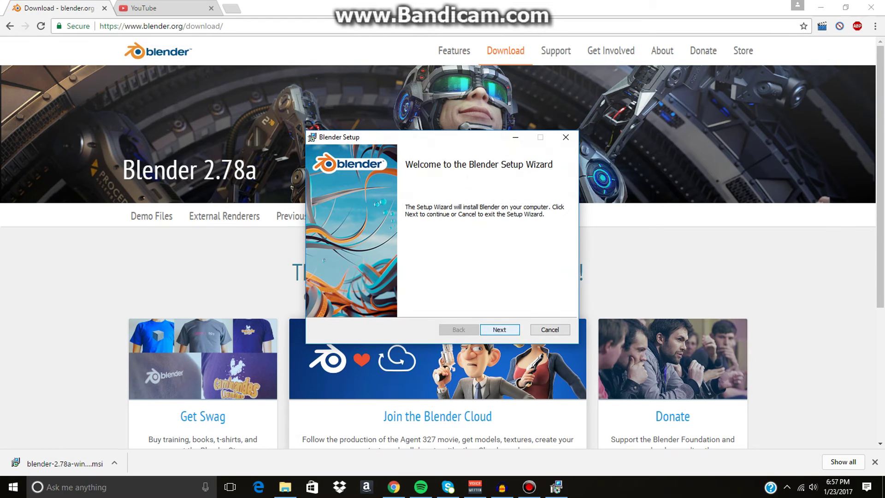
Accept the license and install Blender 2.78a with default features and location
click(500, 329)
scroll(435, 239, down, 5)
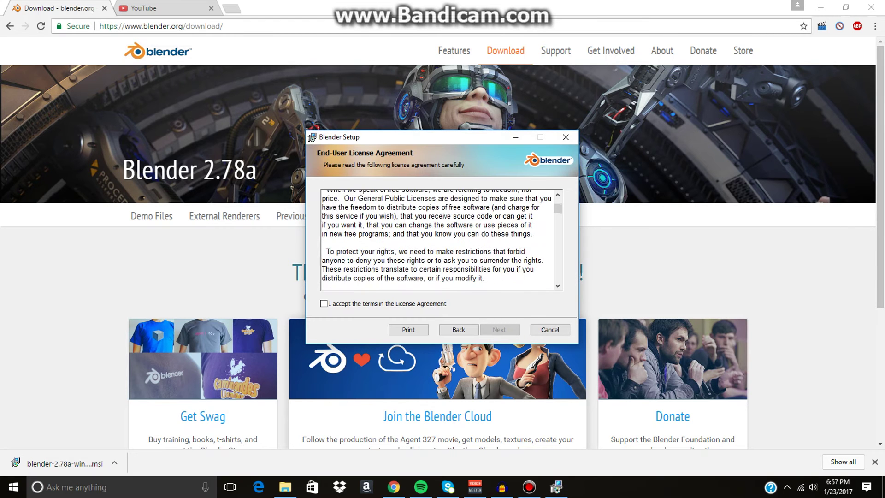
scroll(436, 238, down, 5)
scroll(435, 238, down, 5)
scroll(435, 238, down, 3)
scroll(436, 239, up, 5)
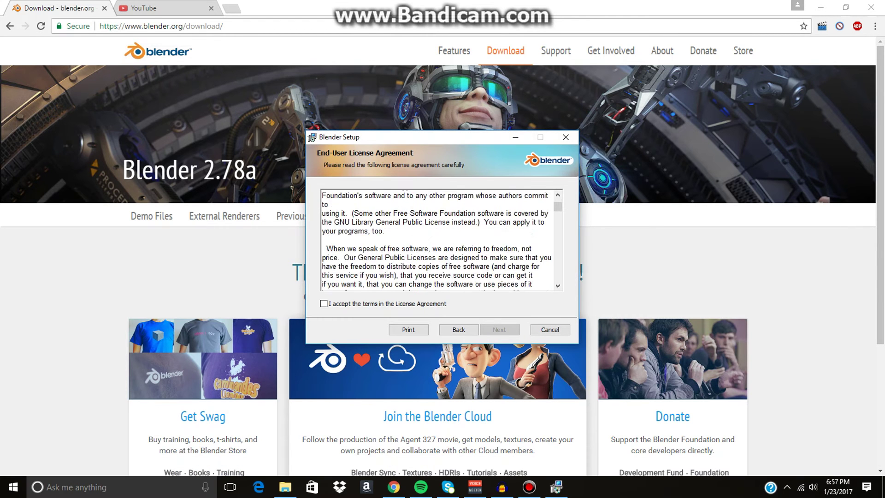
scroll(435, 238, up, 5)
scroll(436, 239, up, 2)
click(323, 304)
click(499, 329)
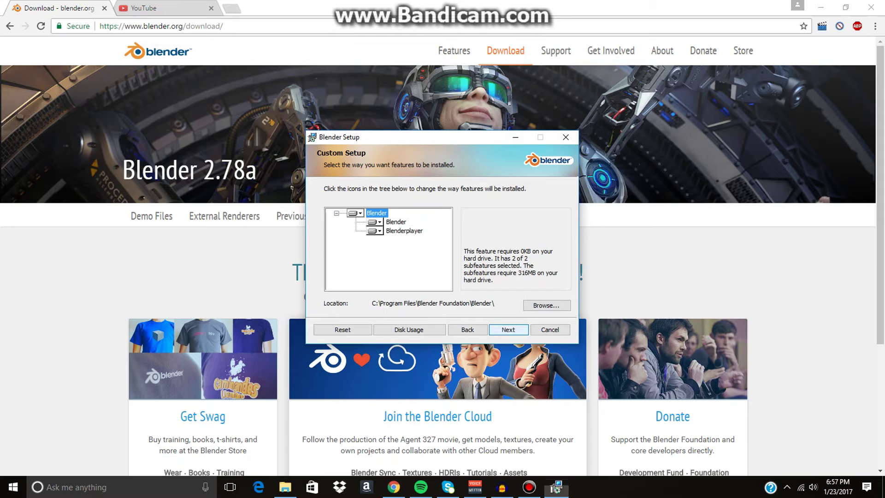
click(509, 329)
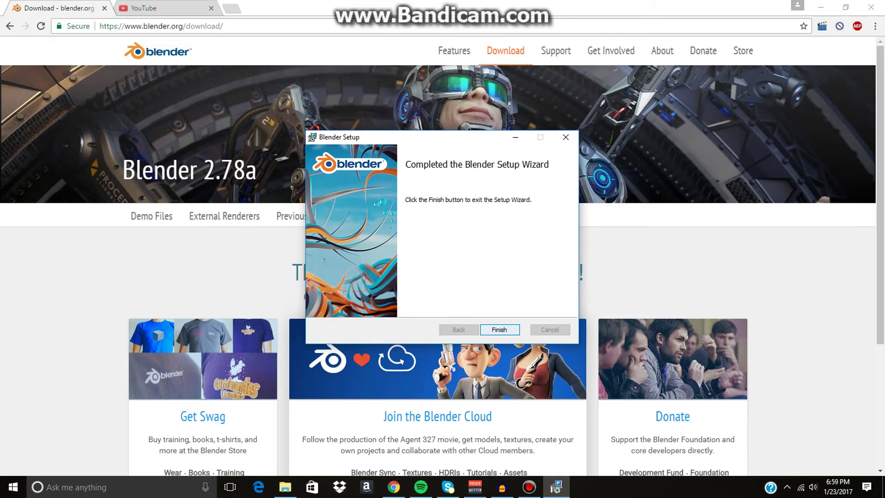
click(499, 329)
Minimize Chrome, move the Blender shortcut, and open the 'Top 50 BLENDER Intro Template 2016' video
click(820, 8)
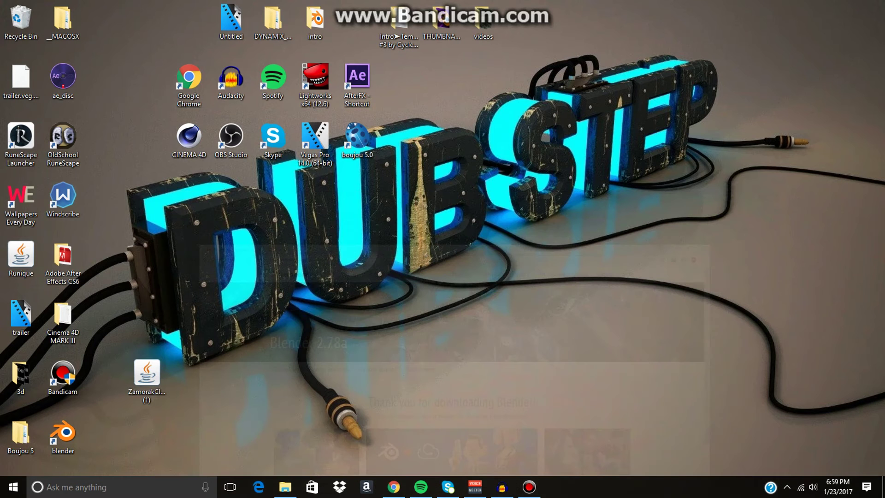
drag(62, 436, 541, 201)
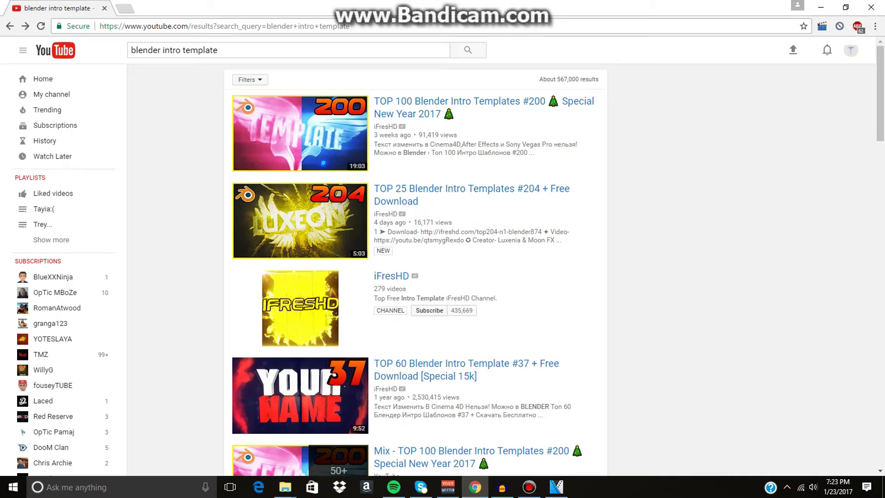
click(484, 101)
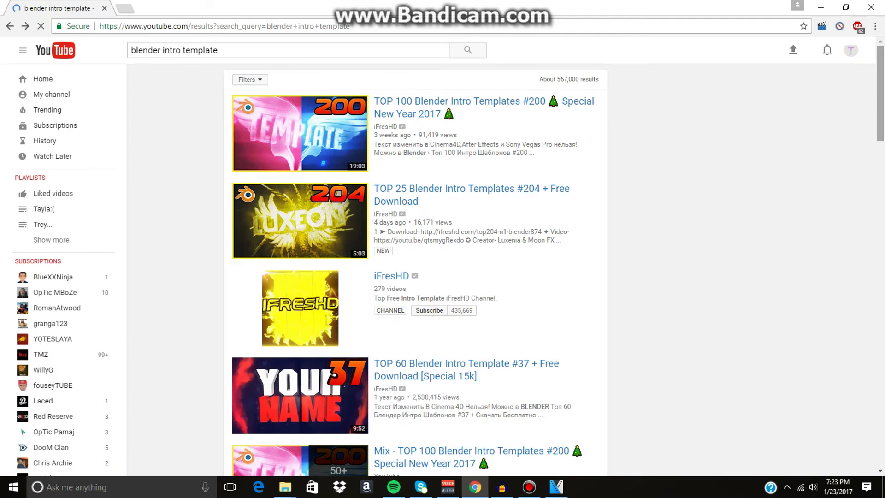
scroll(332, 375, down, 5)
scroll(331, 375, down, 5)
scroll(332, 375, down, 5)
scroll(331, 375, down, 4)
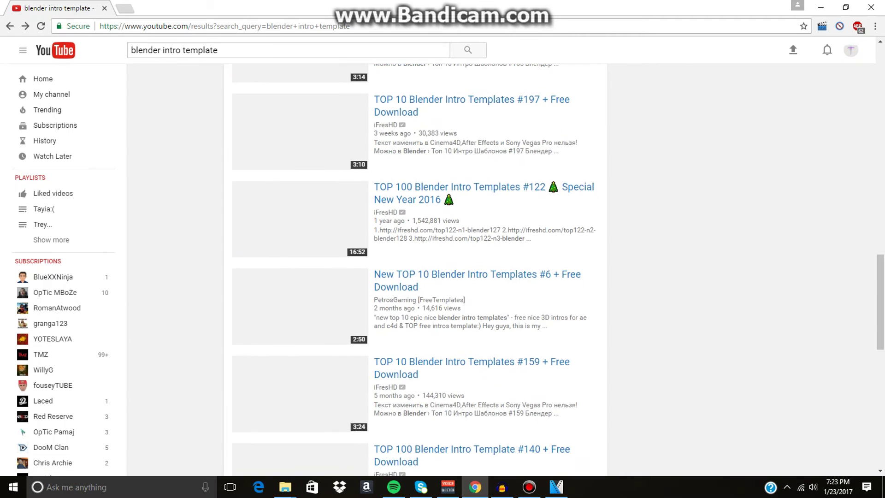
scroll(332, 375, down, 4)
scroll(331, 375, down, 3)
scroll(333, 376, down, 4)
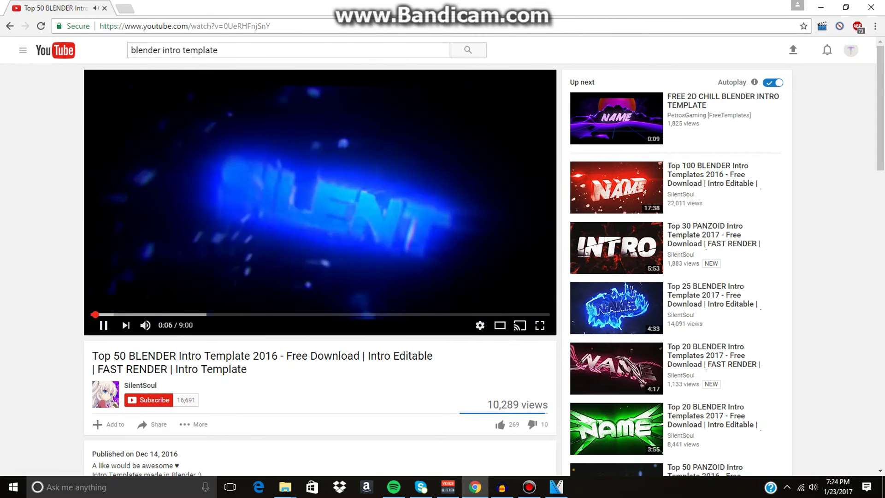
Skip the template video to 2:06 and pause on template number 38
click(198, 315)
click(103, 325)
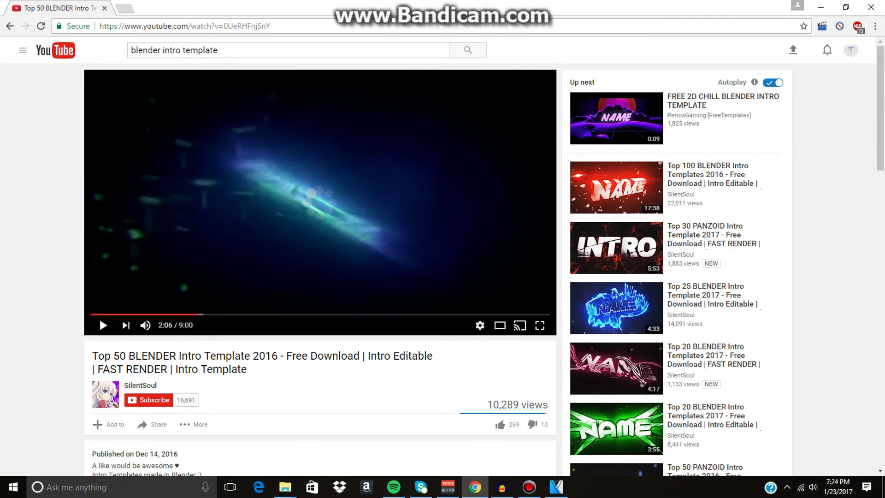
click(103, 326)
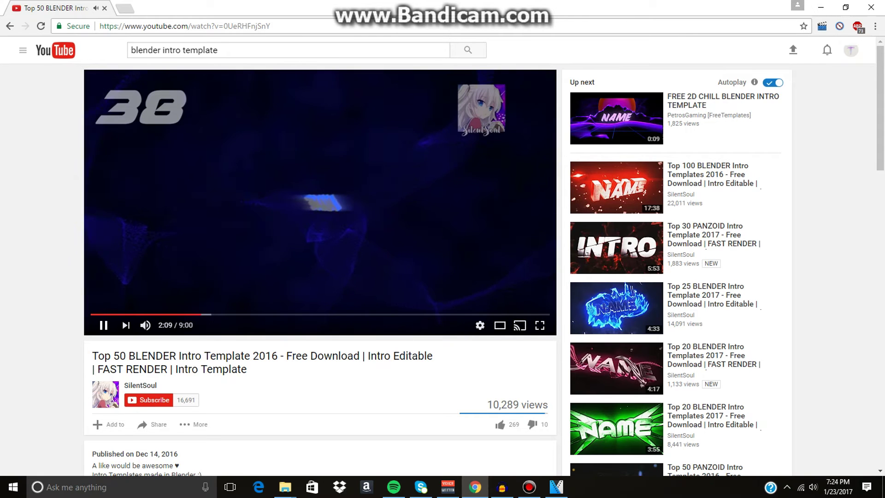
click(99, 316)
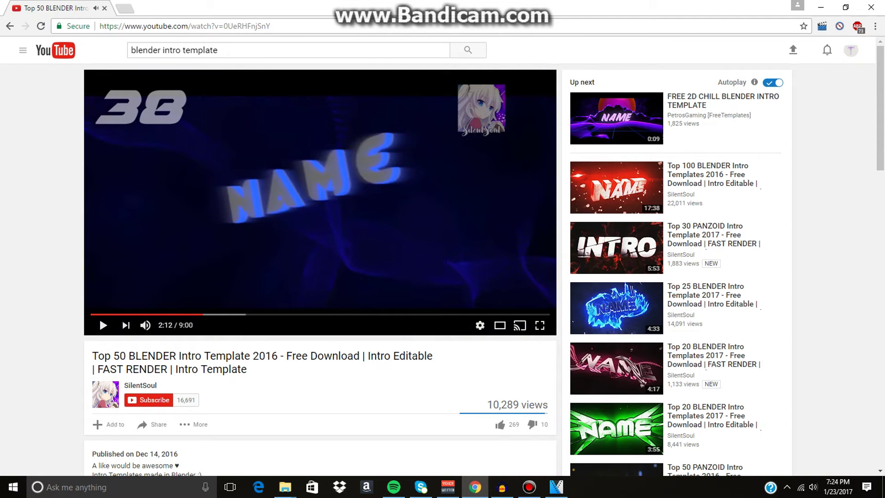
scroll(99, 317, down, 3)
Reload the video page, expand its description, and go to the MEGA download page
key(F5)
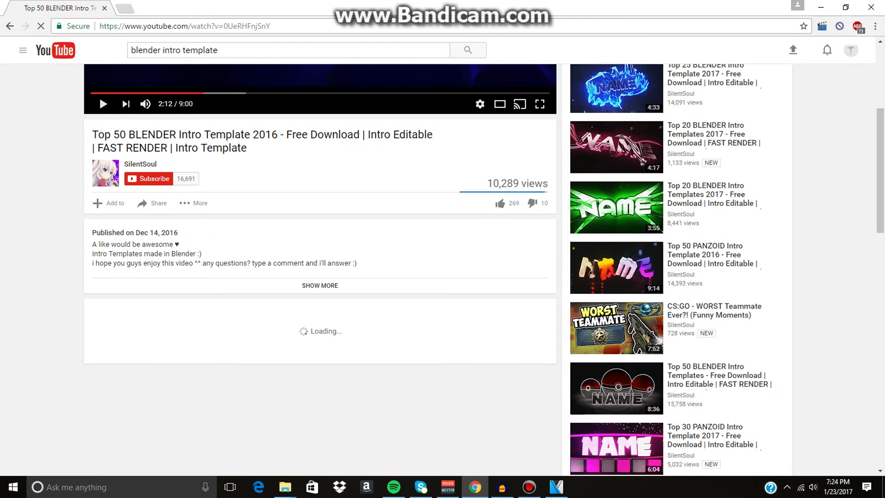
scroll(98, 95, down, 3)
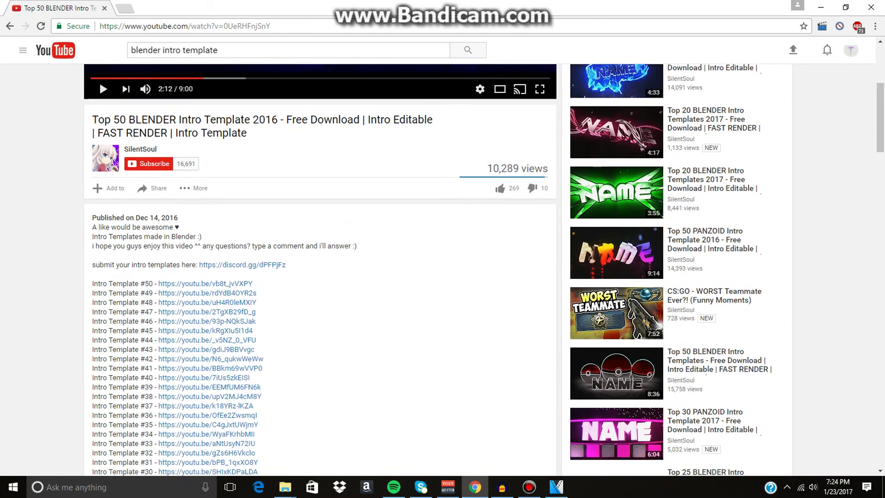
scroll(208, 276, down, 1)
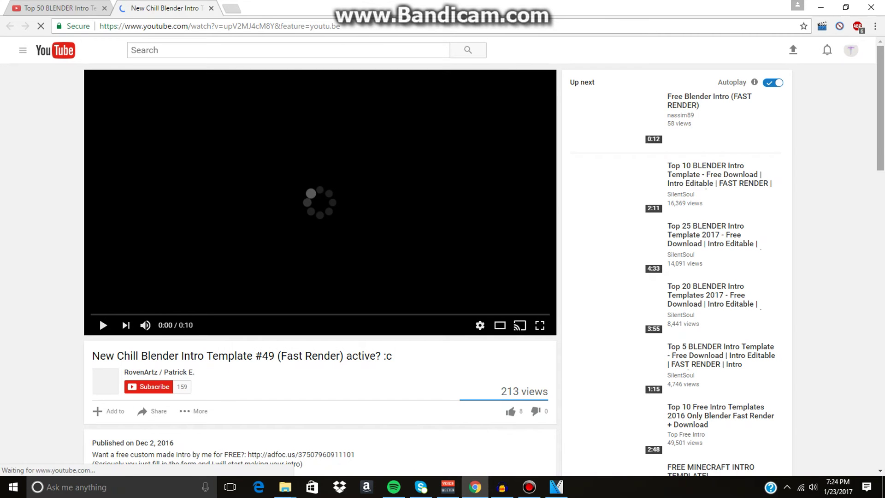
scroll(318, 277, down, 2)
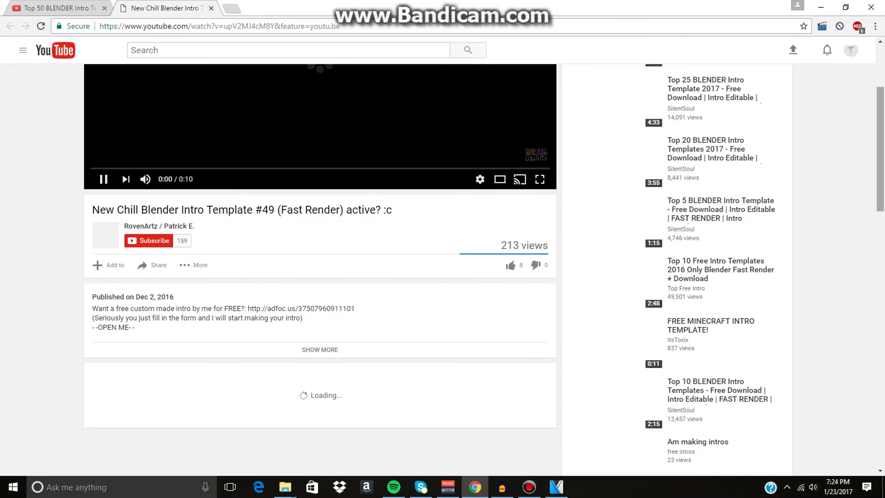
click(320, 349)
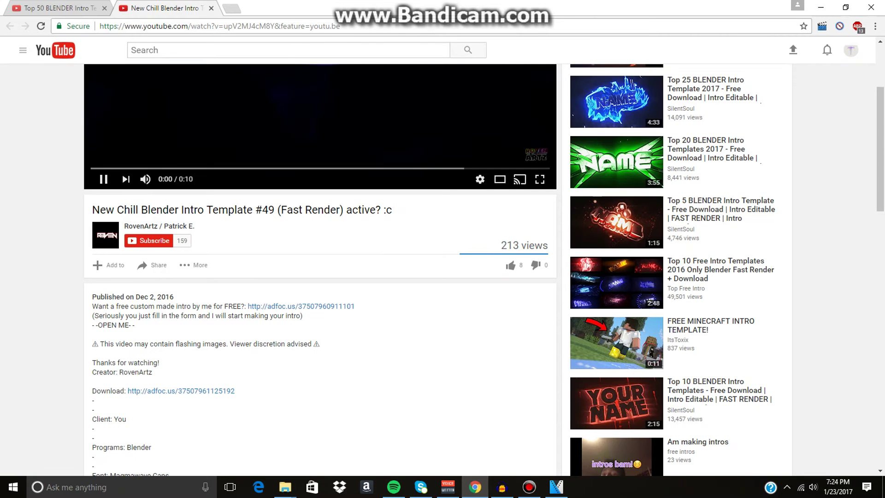
scroll(318, 277, down, 2)
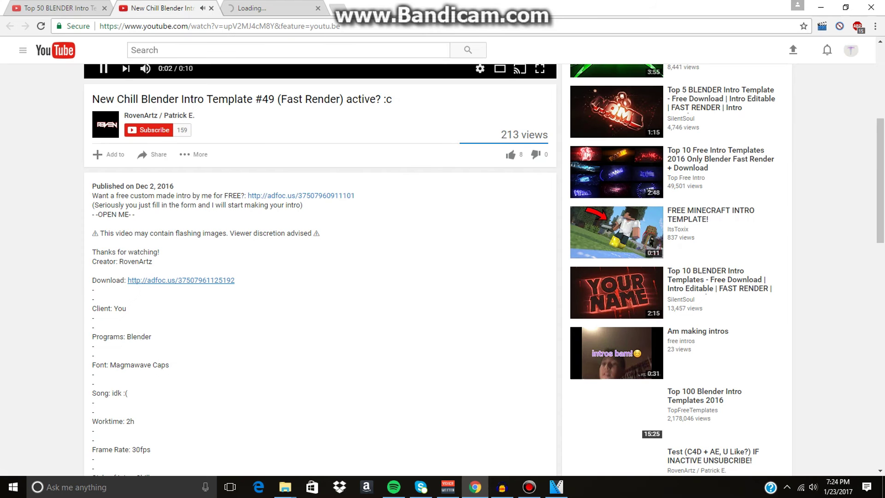
scroll(319, 277, up, 2)
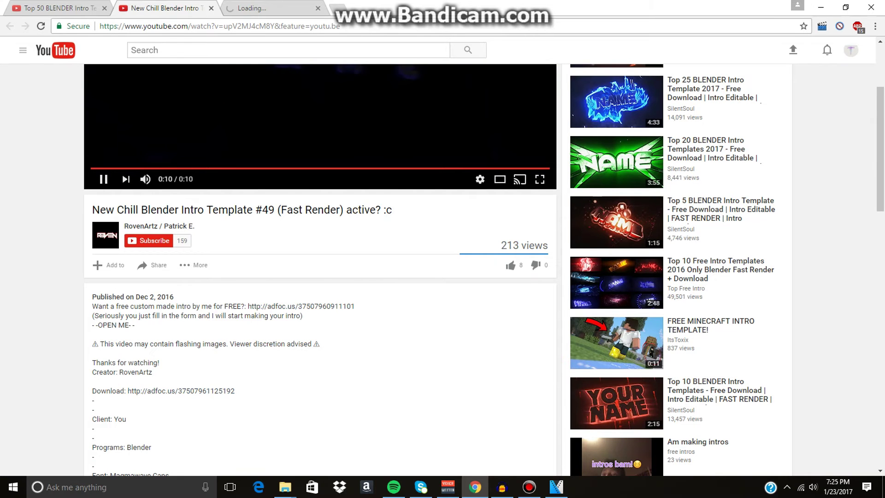
click(270, 7)
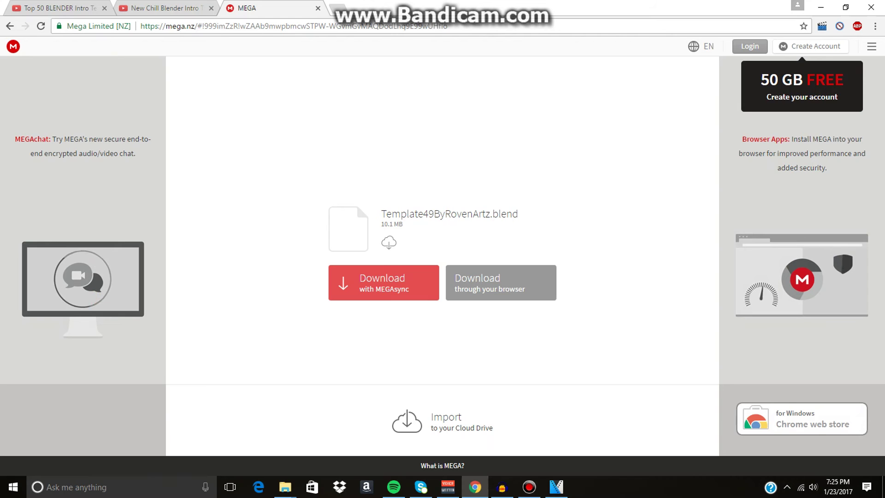
Download Template49ByRovenArtz.blend through the browser and drop it onto the desktop
click(500, 283)
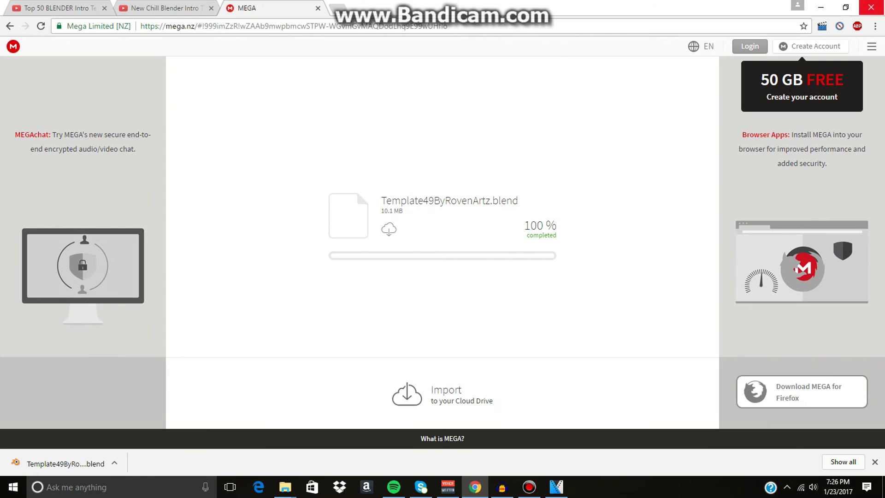
click(844, 7)
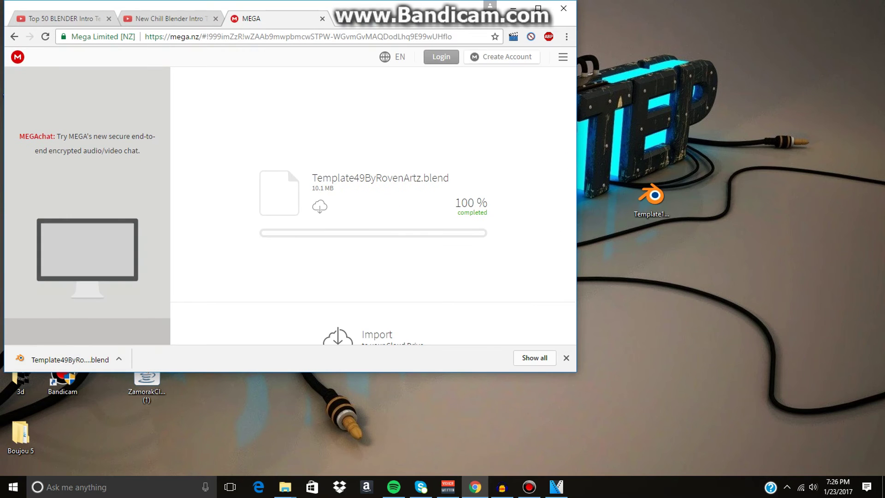
mouse_move(70, 359)
mouse_down()
mouse_move(407, 377)
mouse_move(694, 45)
mouse_up()
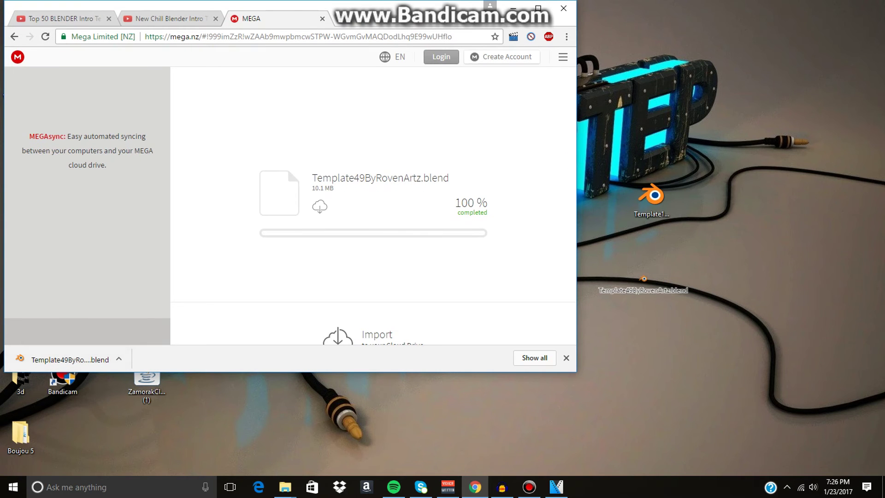
drag(694, 45, 778, 28)
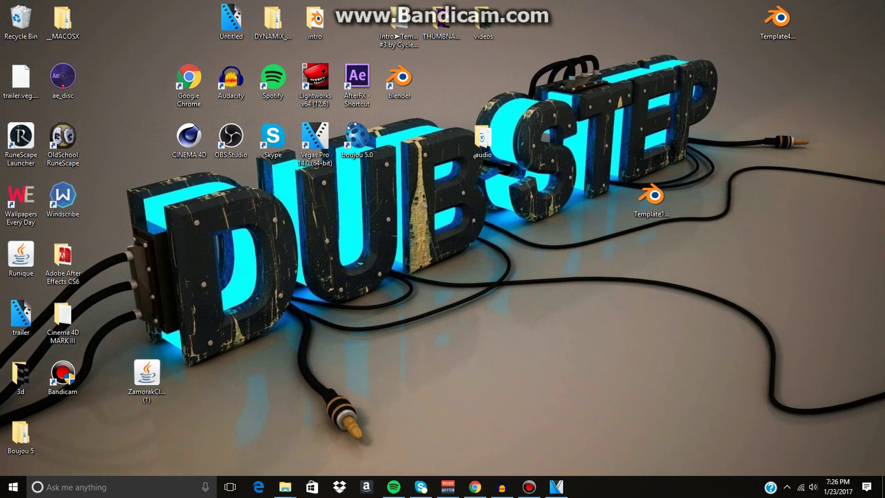
click(513, 8)
drag(767, 46, 777, 28)
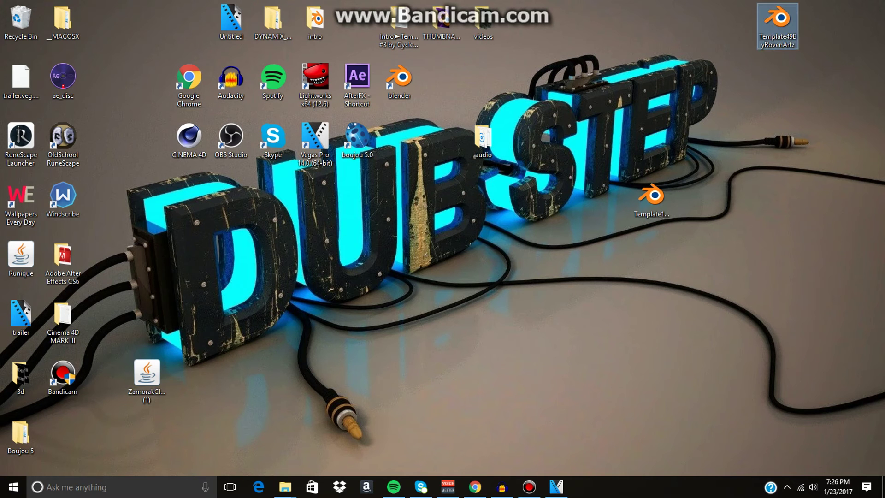
Open Template49ByRovenArtz.blend in Blender, then return to the desktop
right_click(778, 28)
double_click(778, 27)
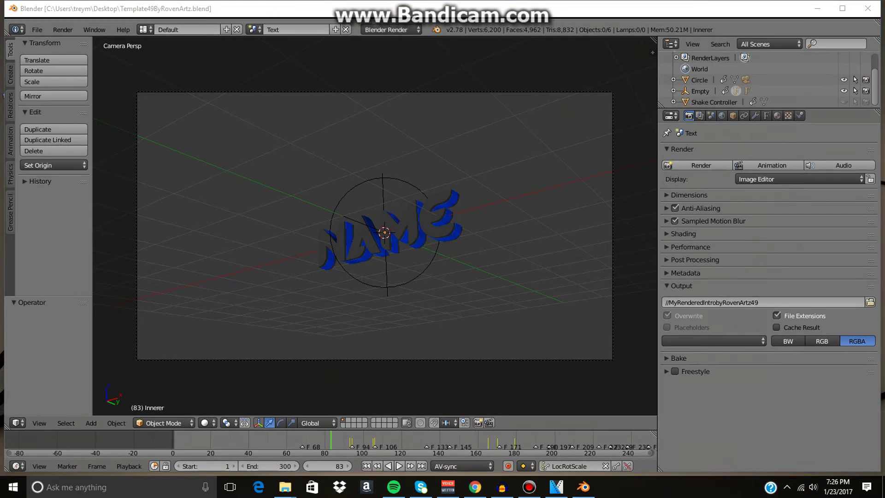
key(super+d)
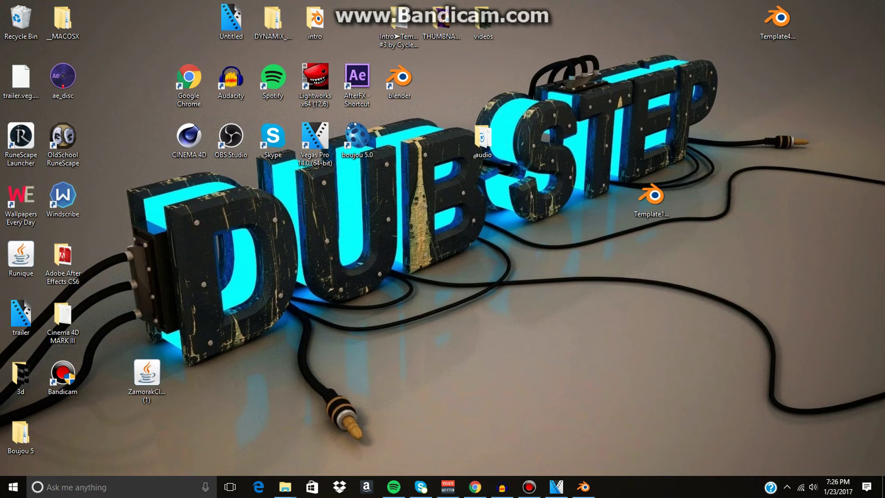
Reposition the Intro Template #3 folder on the desktop
drag(399, 29, 400, 269)
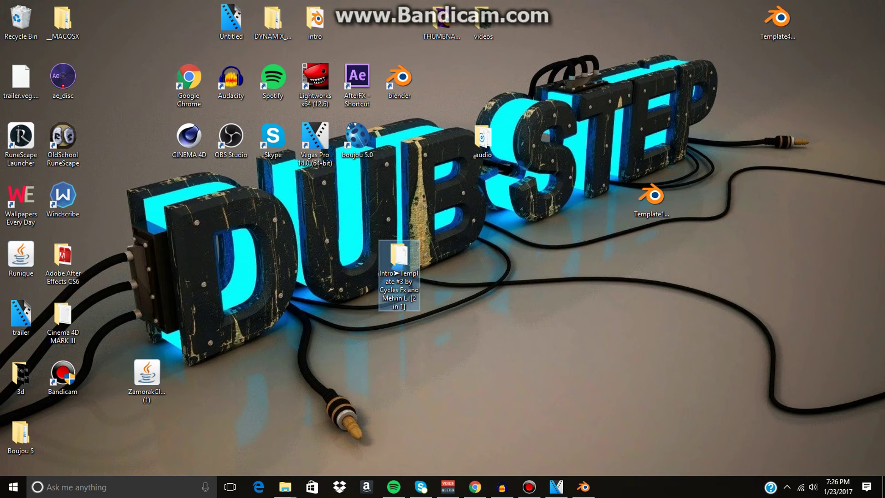
click(470, 332)
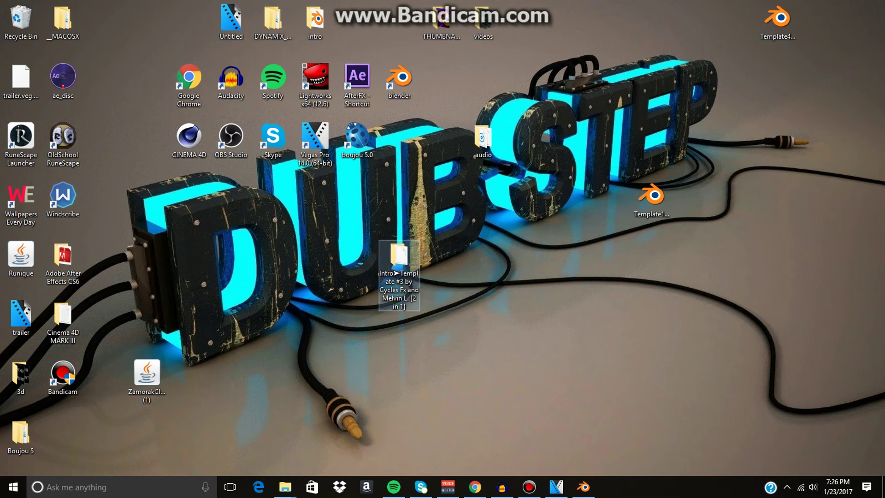
right_click(402, 263)
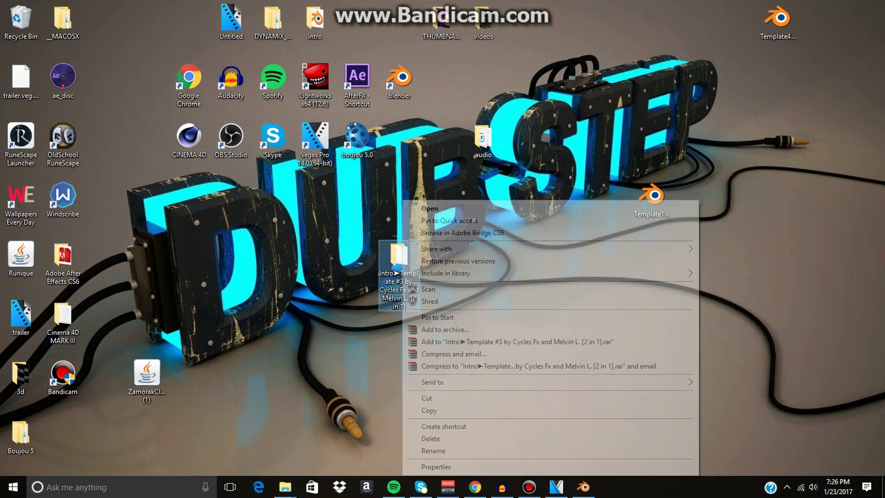
click(311, 380)
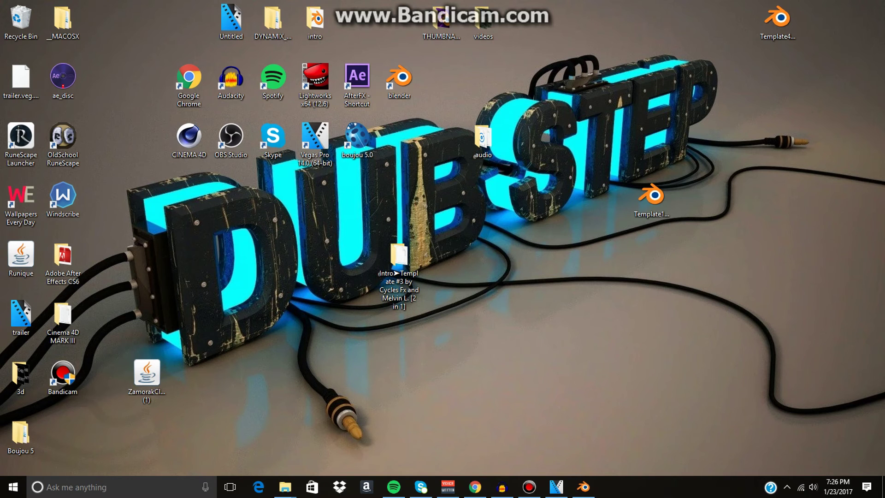
drag(398, 270, 398, 208)
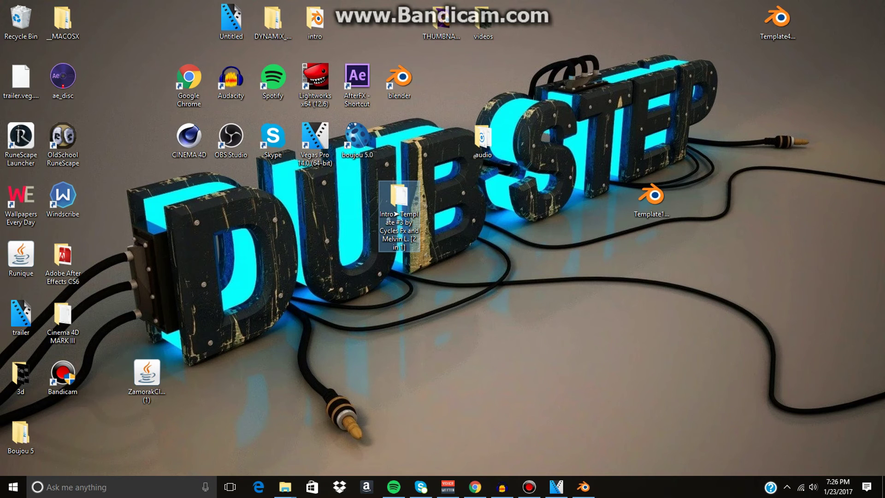
Browse Intro Template #3 into Blender_AE, then return to the Template49 scene
double_click(397, 197)
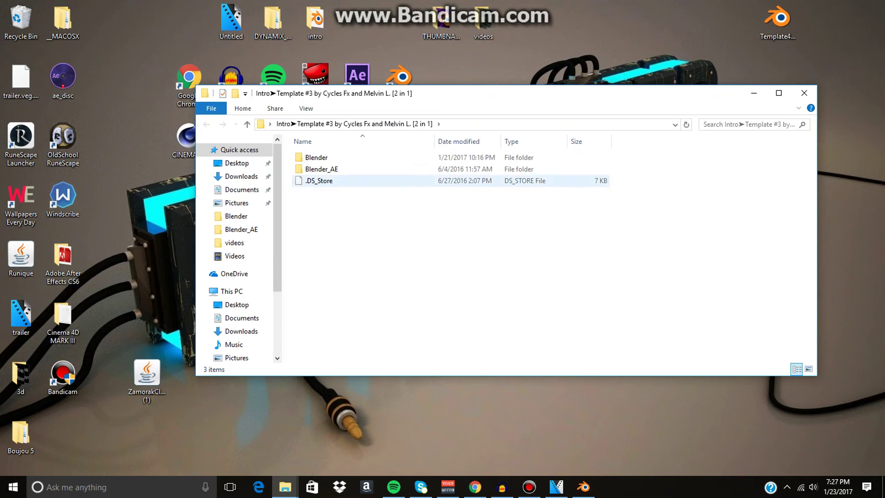
double_click(322, 169)
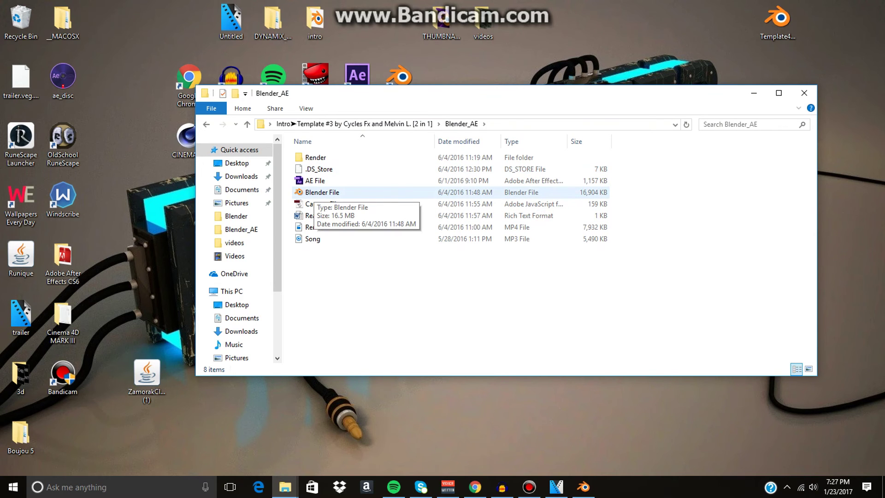
double_click(321, 192)
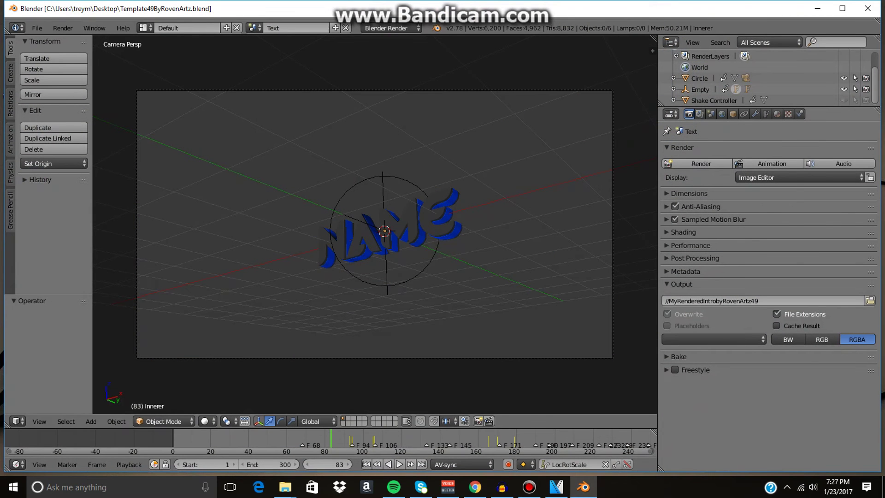
Try editing the selected NAME text, deleting letters, then leave edit mode
key(Tab)
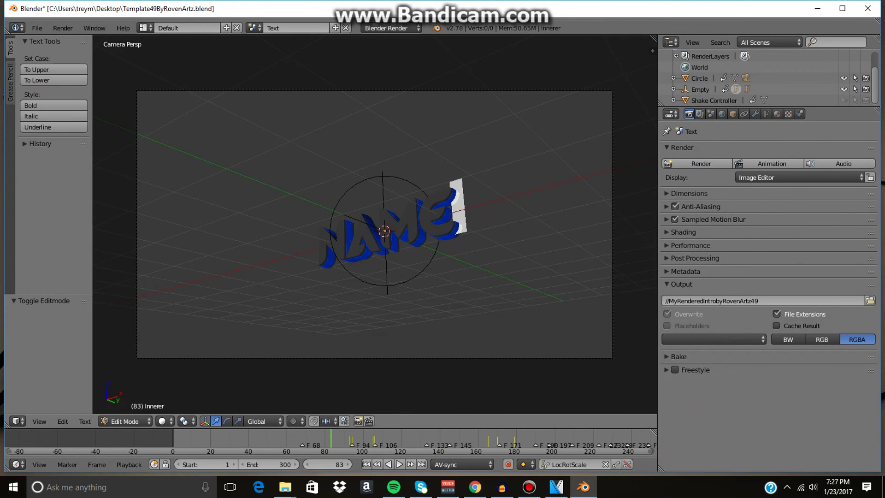
key(BackSpace)
key(BackSpace)
key(BackSpace)
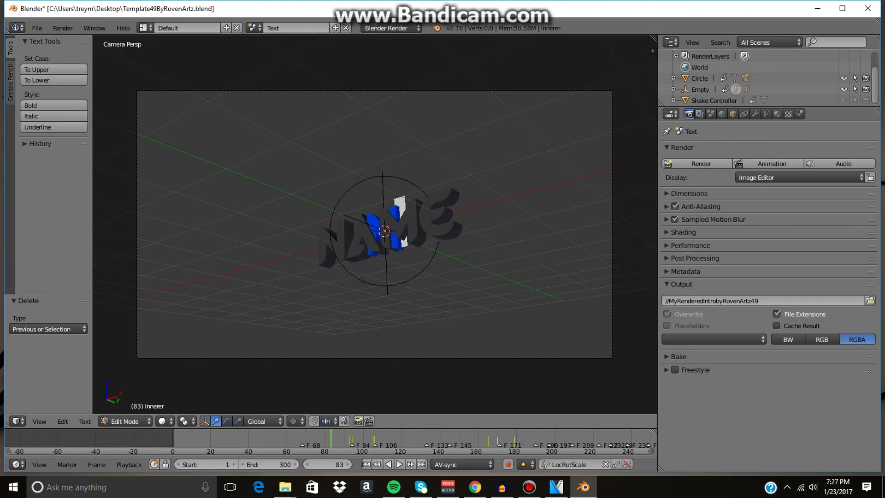
text(s)
text(k)
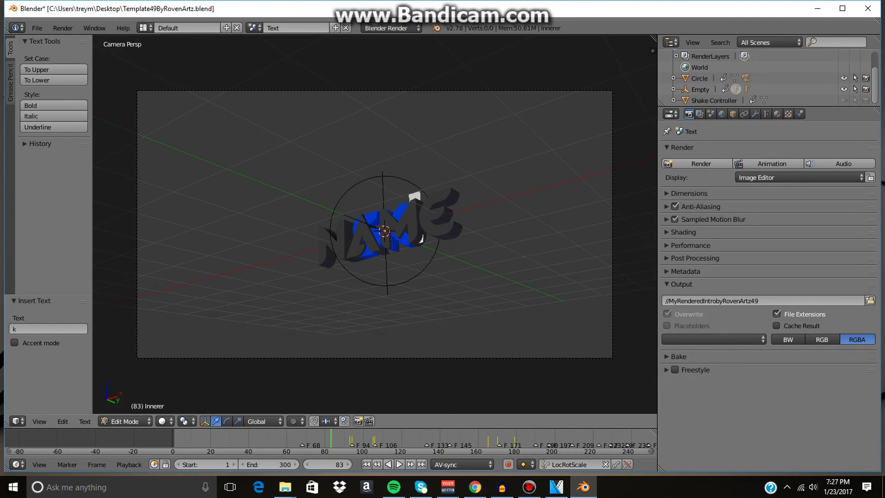
text(ri)
text(e)
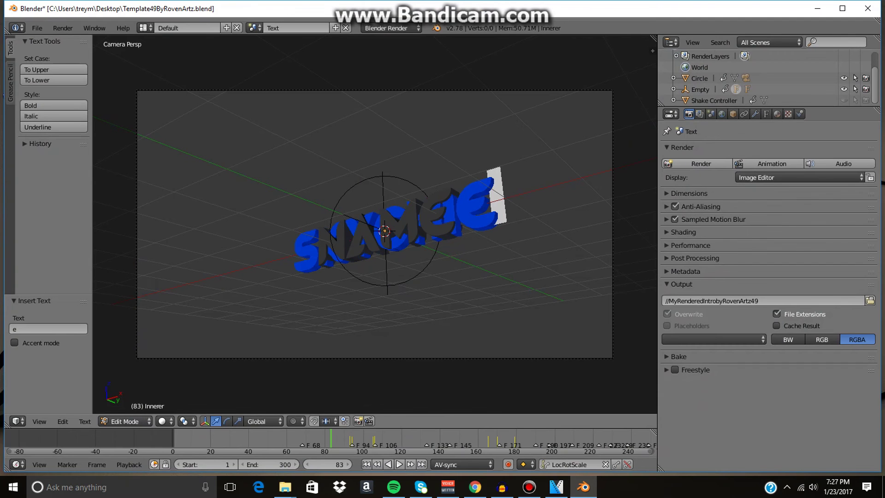
key(Tab)
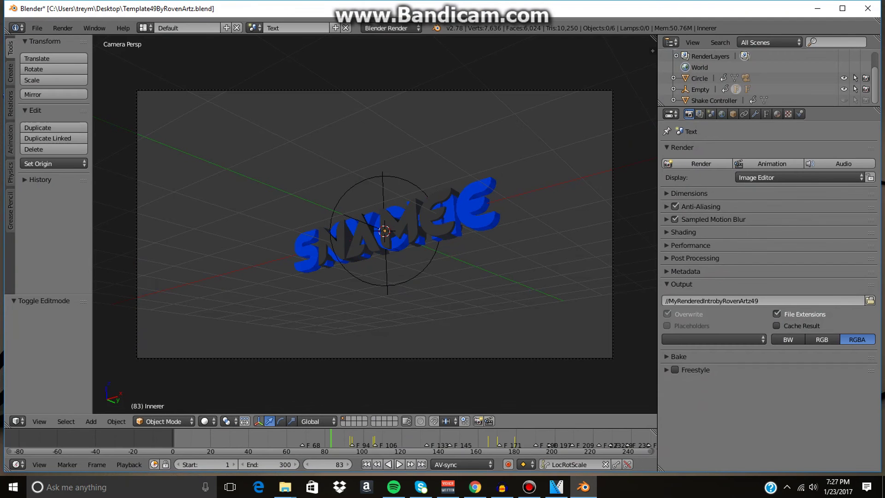
key(Tab)
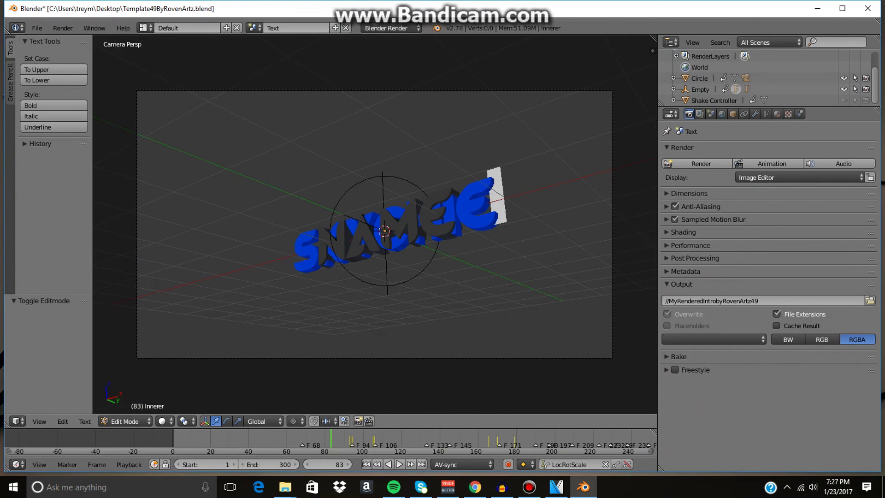
key(Tab)
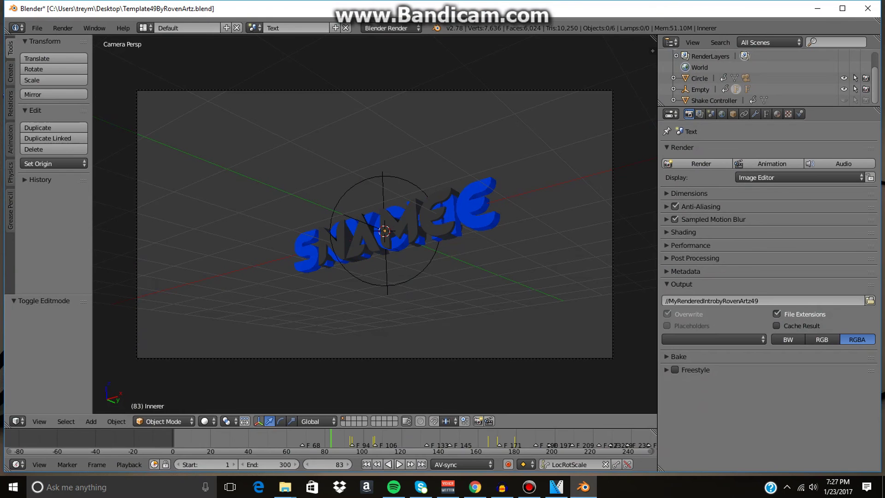
Replace NAME in the dark inner text layer with the creator's name and play the intro
right_click(415, 220)
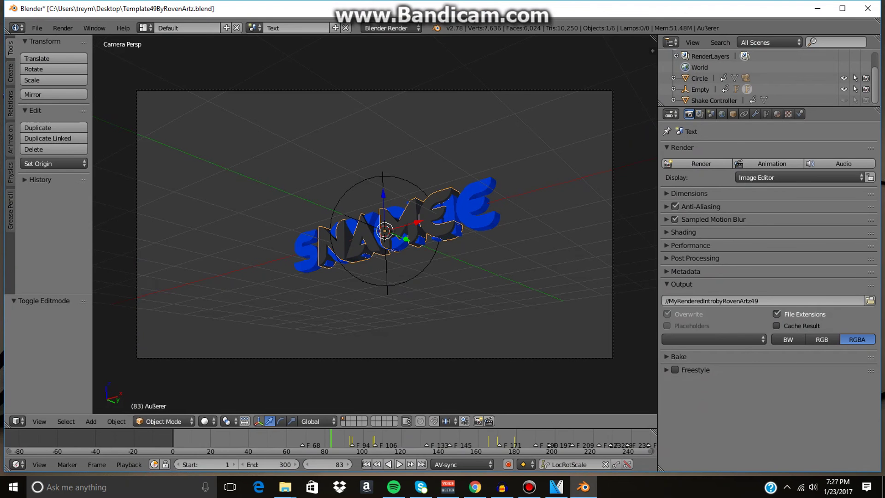
key(Tab)
key(BackSpace)
key(BackSpace)
key(BackSpace)
text(s)
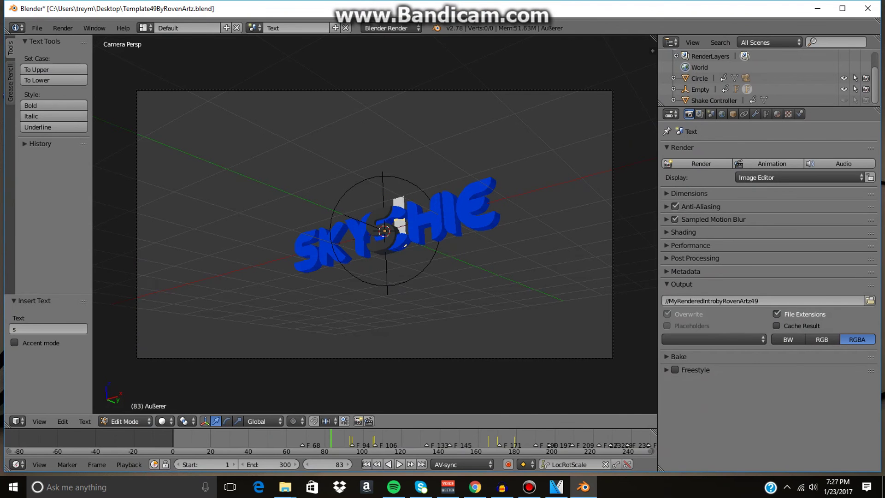
text(kychie)
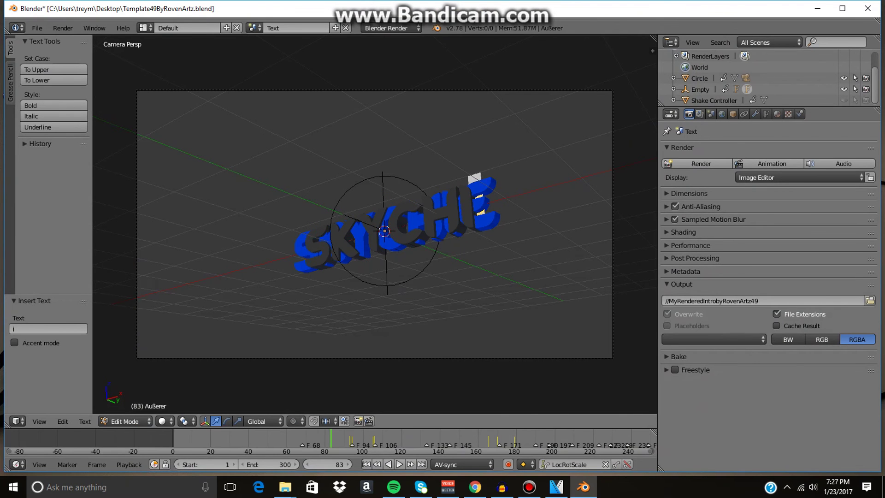
text(e)
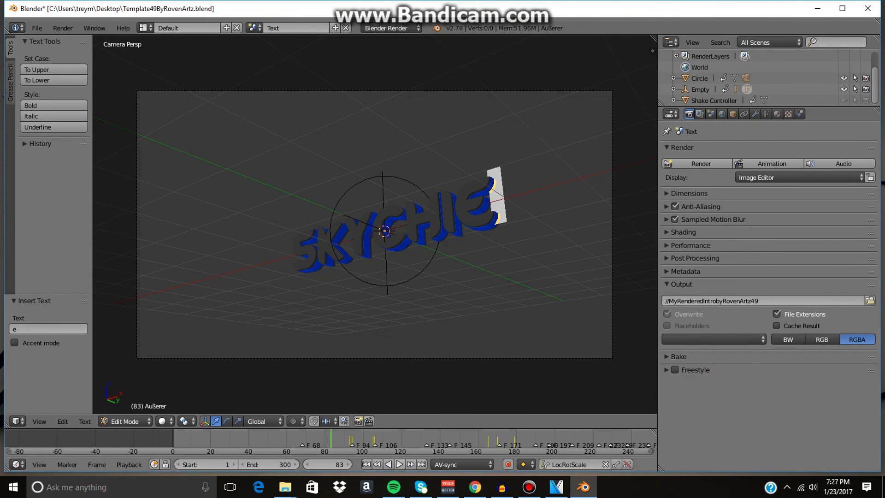
key(alt+a)
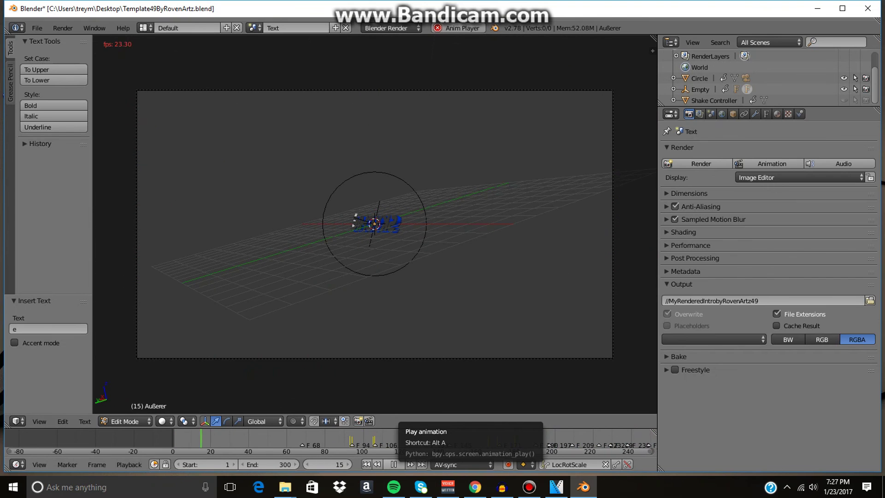
Pause the intro preview and open the Output path folder browser
click(396, 463)
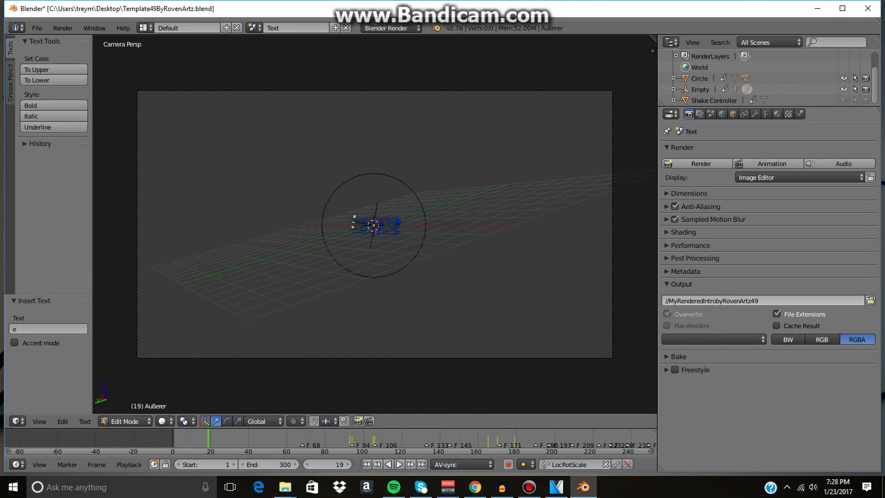
click(869, 300)
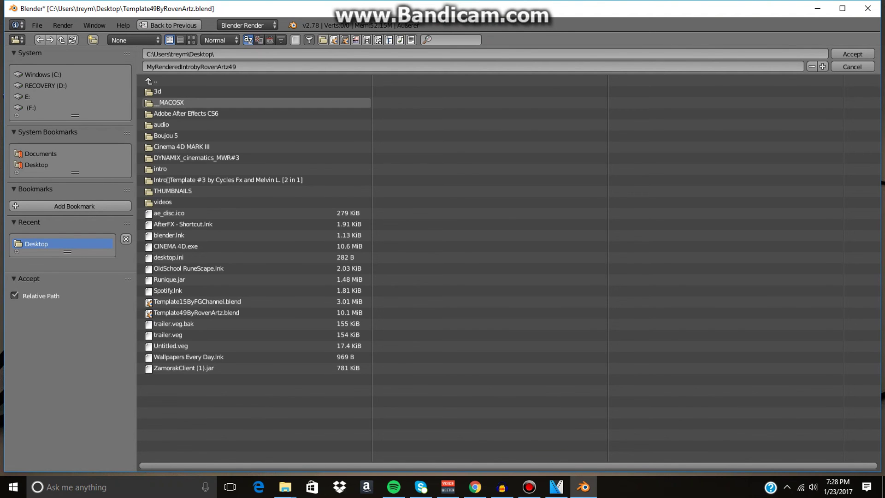
Set the render output location to the Desktop's intro folder
click(161, 168)
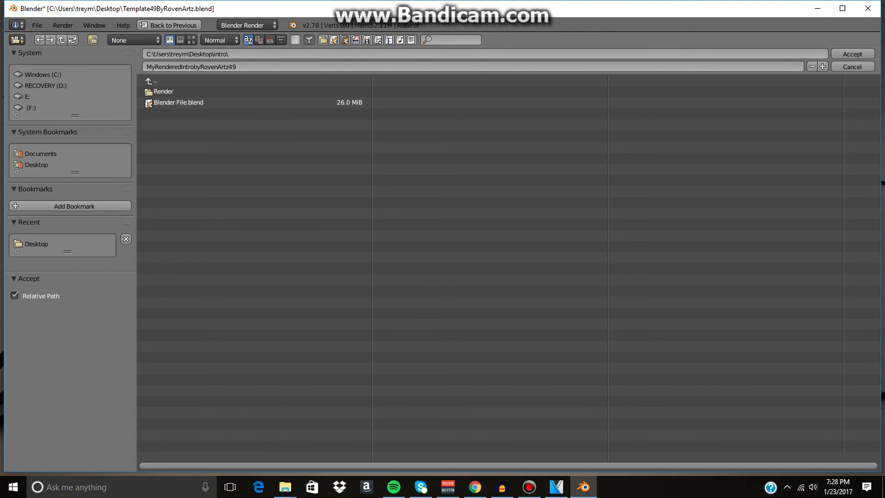
click(852, 54)
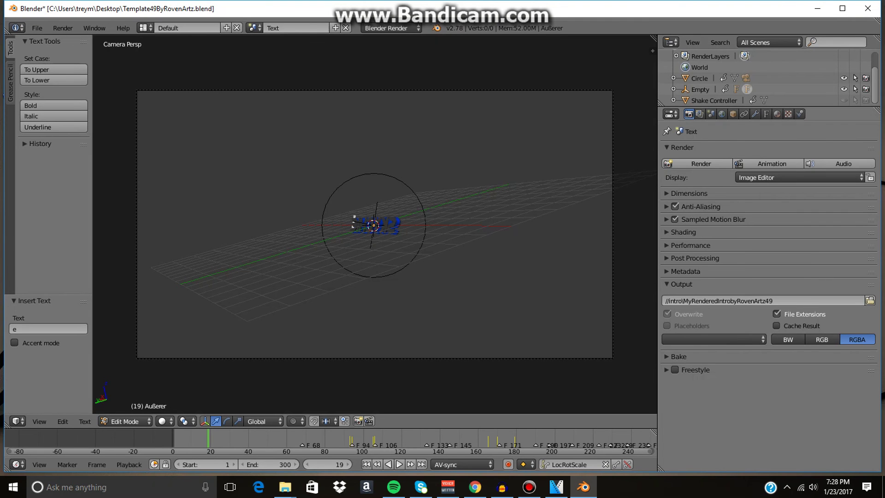
click(714, 339)
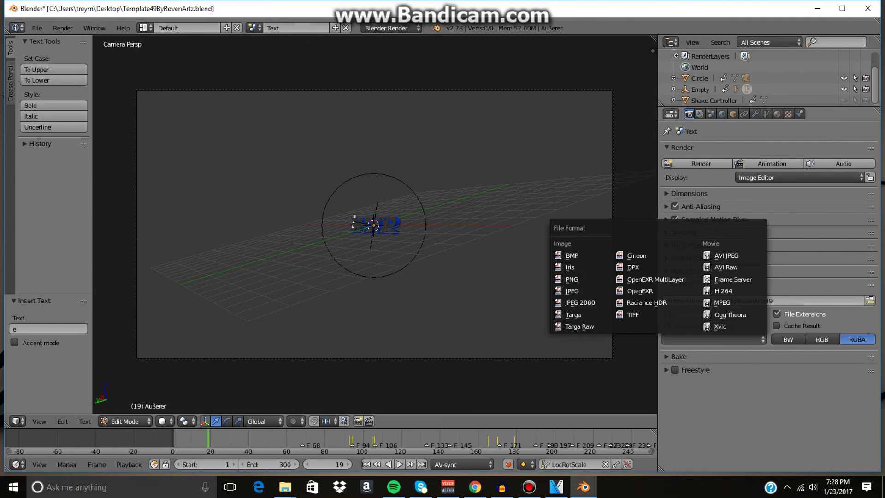
key(Escape)
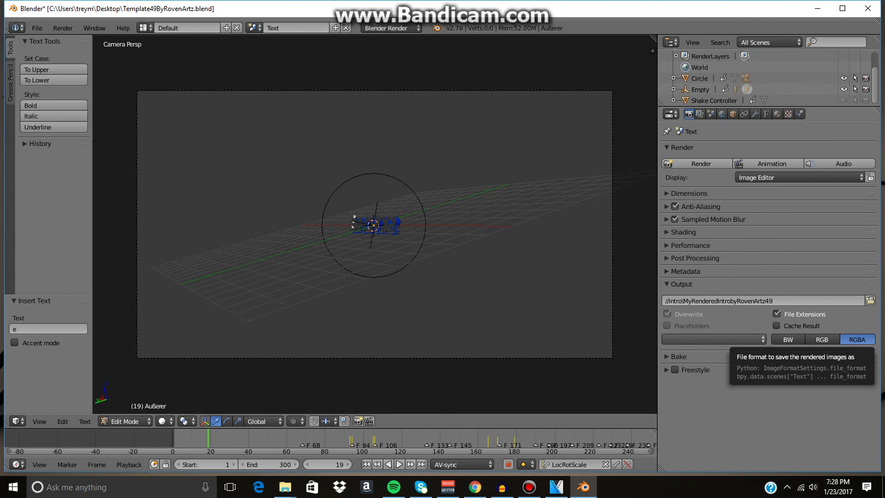
Set the output colour to RGB and the file format to H.264
click(714, 339)
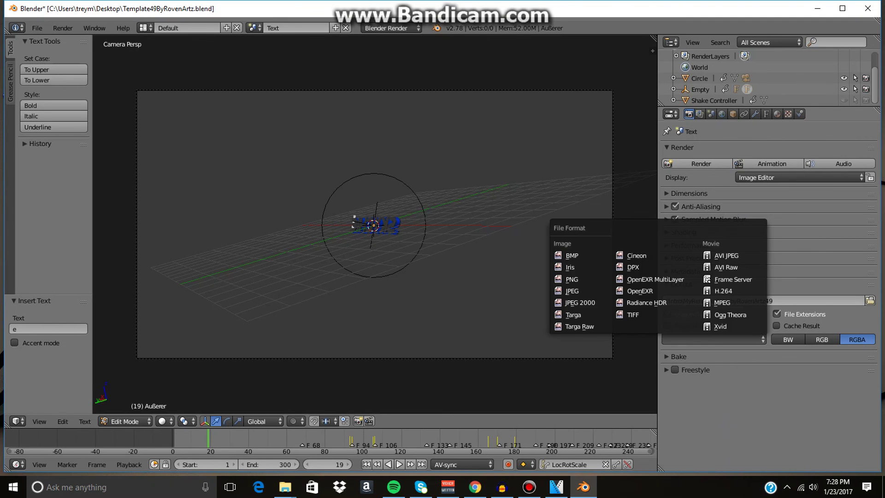
click(821, 338)
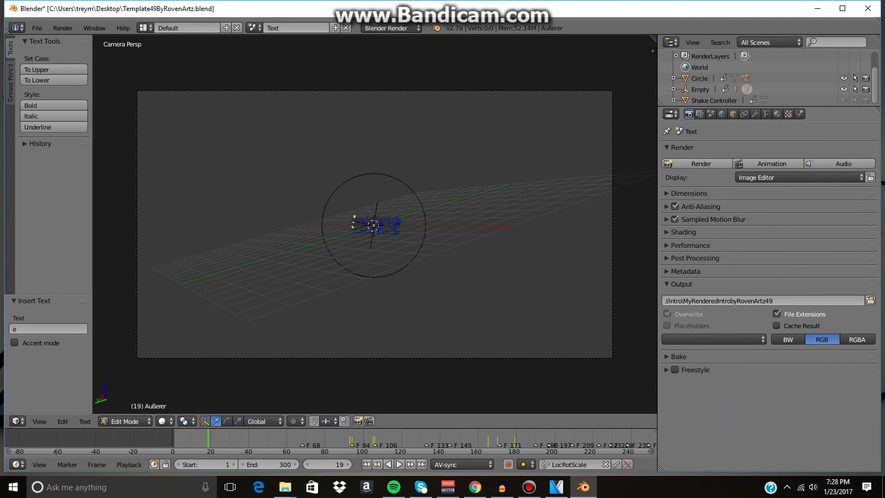
click(714, 338)
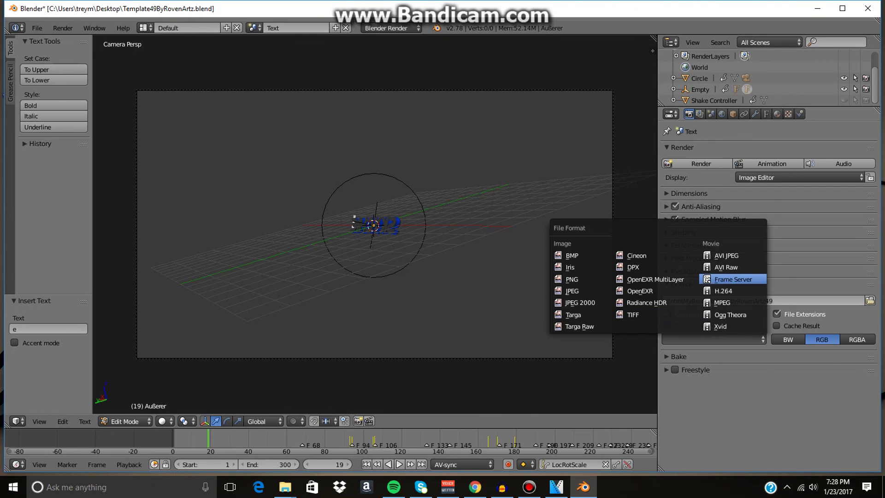
click(729, 327)
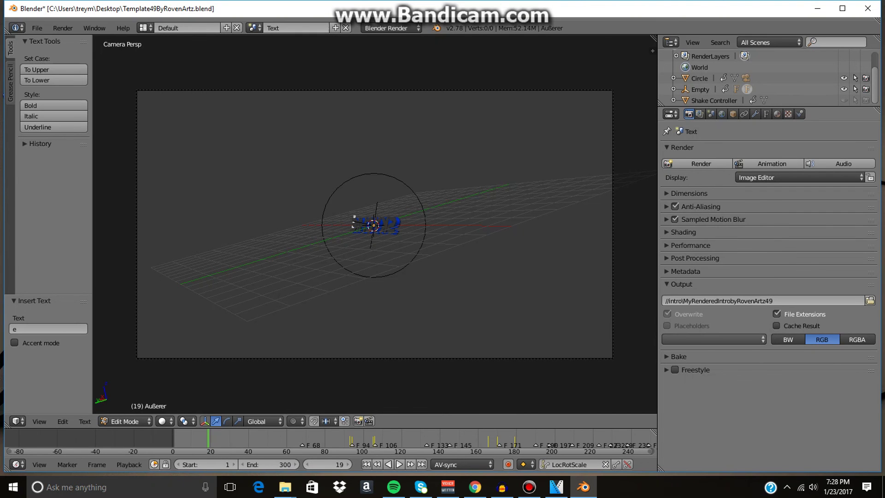
click(713, 338)
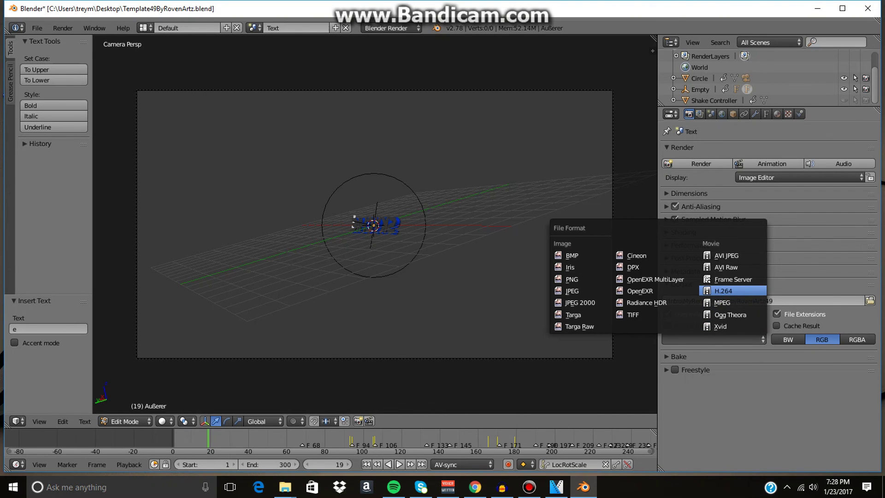
click(722, 291)
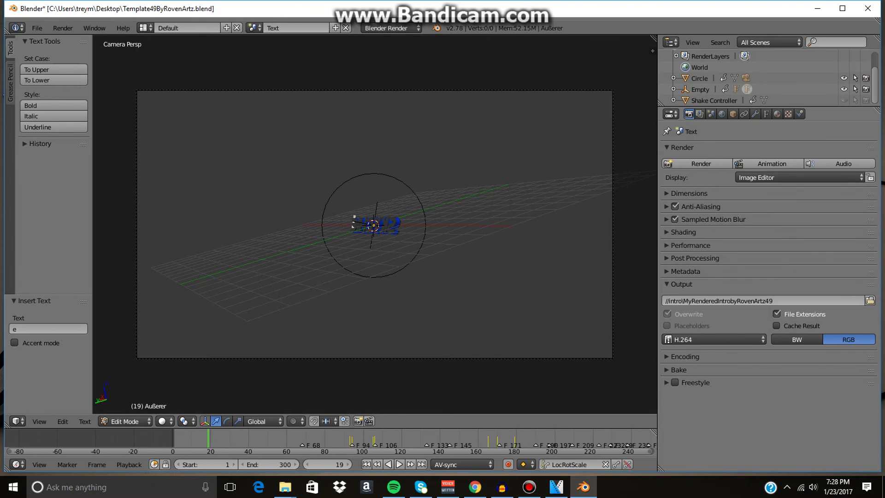
Render the full animation, hide Blender, and bring up Audacity from the taskbar
click(771, 164)
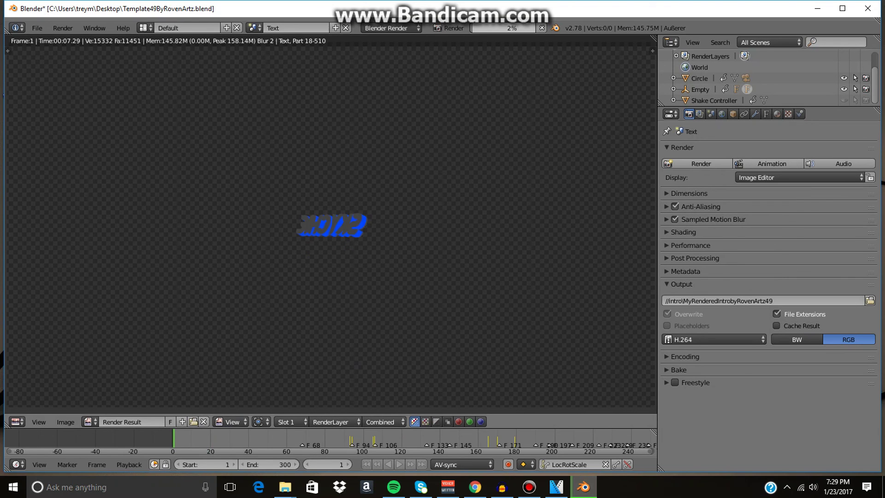
key(super+d)
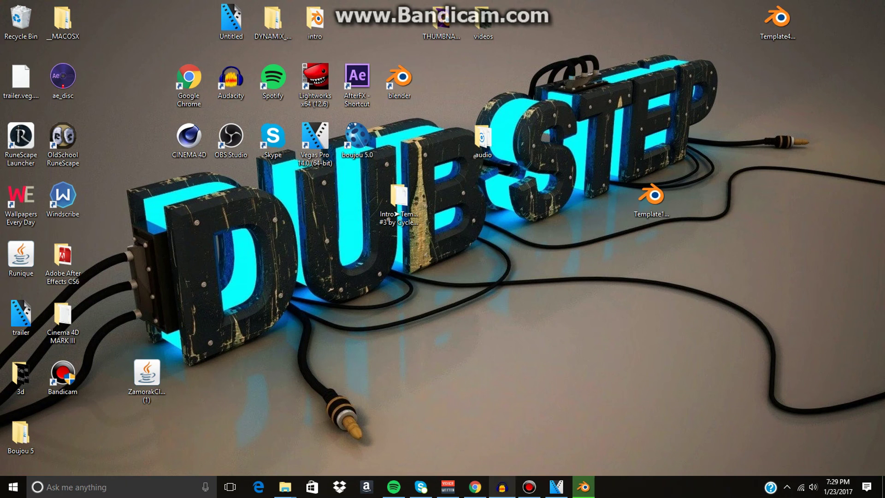
click(502, 487)
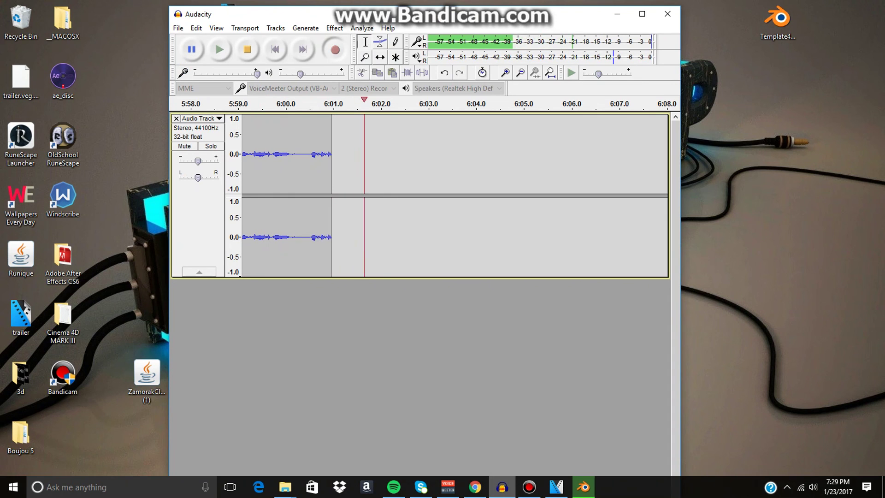